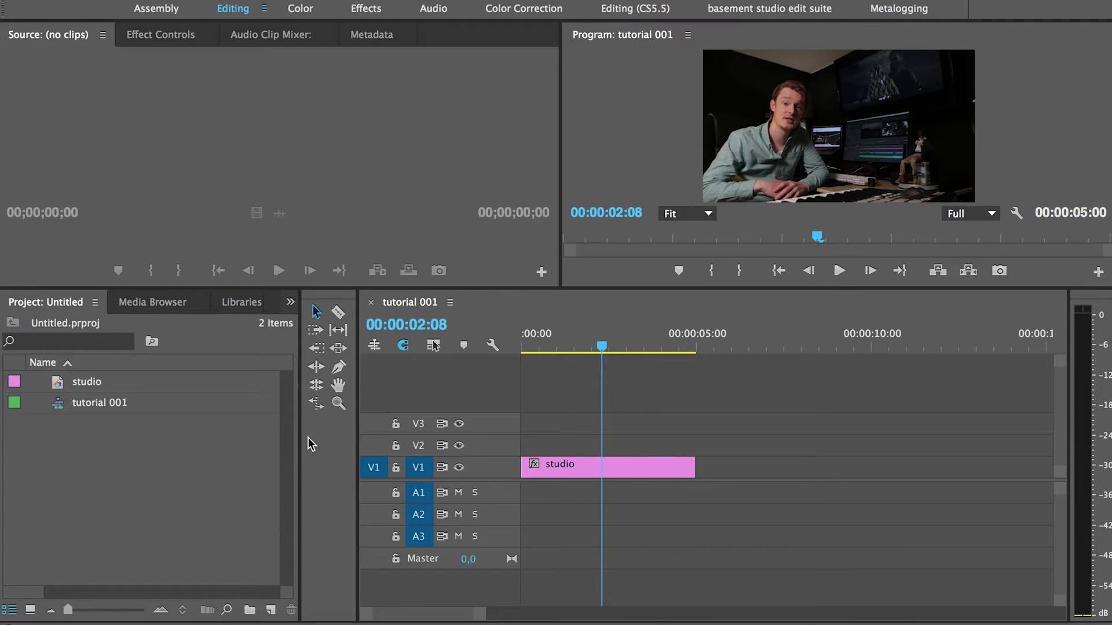
Move the playhead to 00:00:02:04 and create a default still title named 'subscribe'.
{"action": "left_click", "coordinate": [163, 480]}
{"action": "left_click_drag", "start_coordinate": [569, 342], "coordinate": [596, 343]}
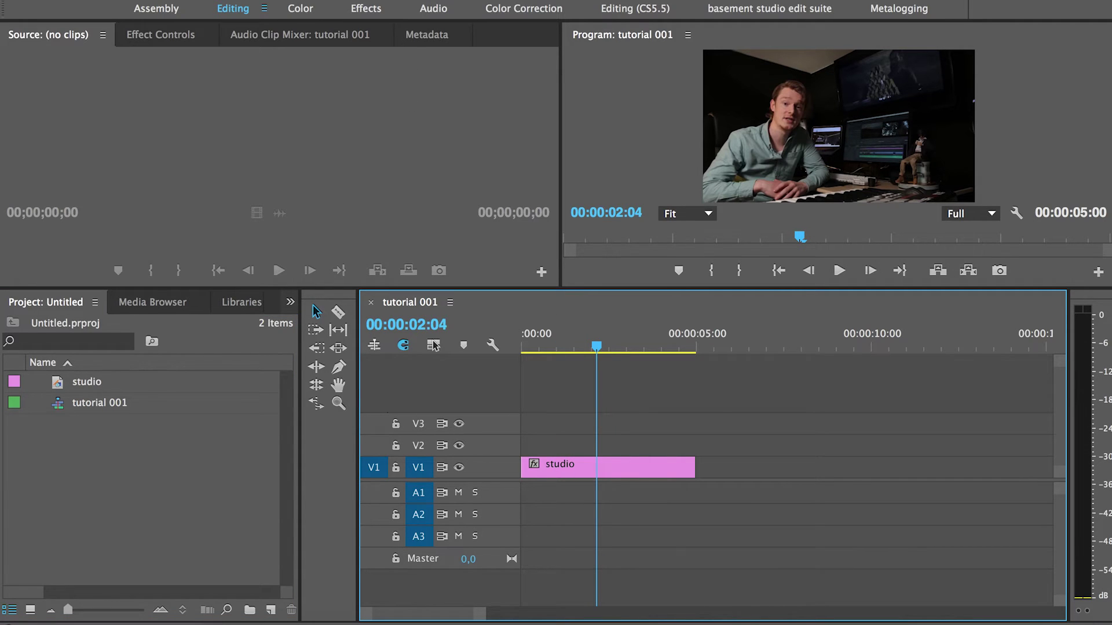
{"action": "left_click", "coordinate": [427, 5]}
{"action": "mouse_move", "coordinate": [451, 21]}
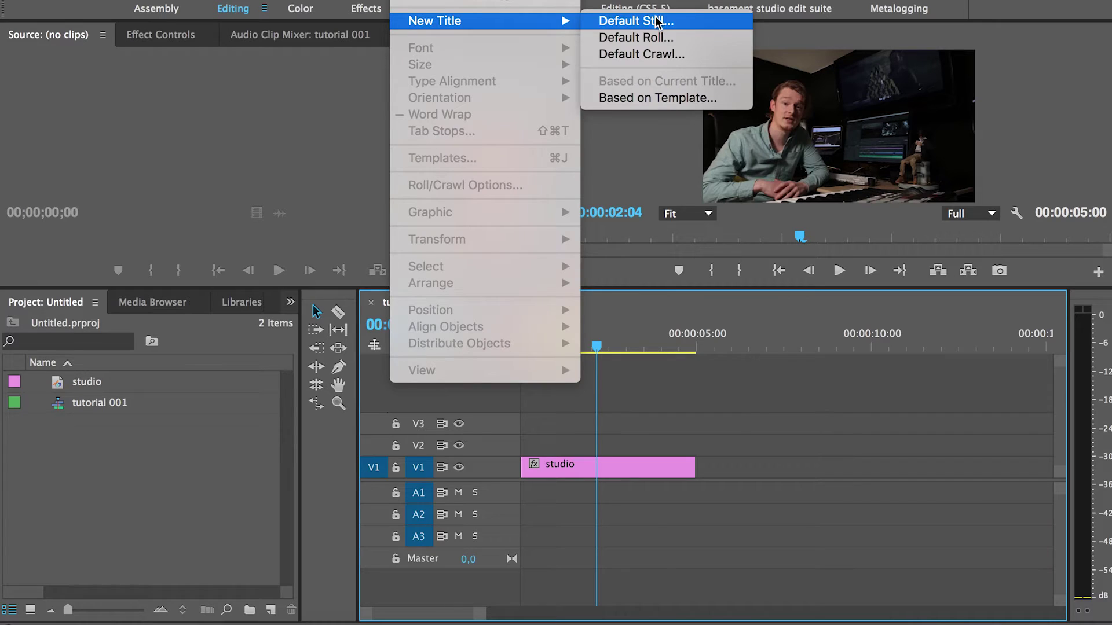
{"action": "left_click", "coordinate": [655, 18]}
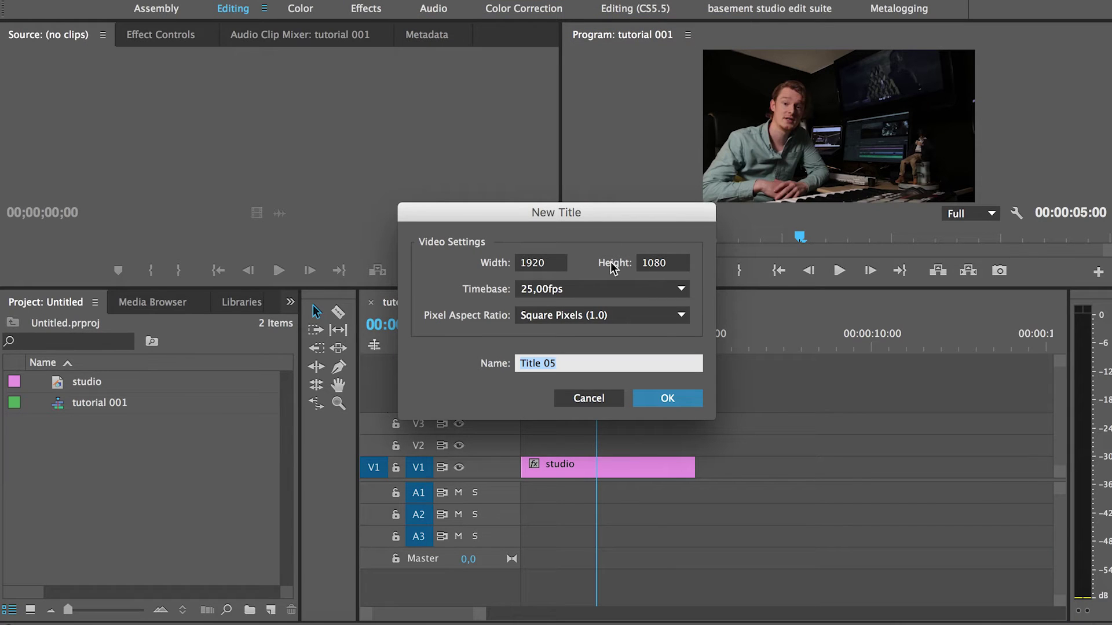
{"action": "type", "text": "subscri"}
{"action": "type", "text": "be"}
{"action": "left_click", "coordinate": [687, 400]}
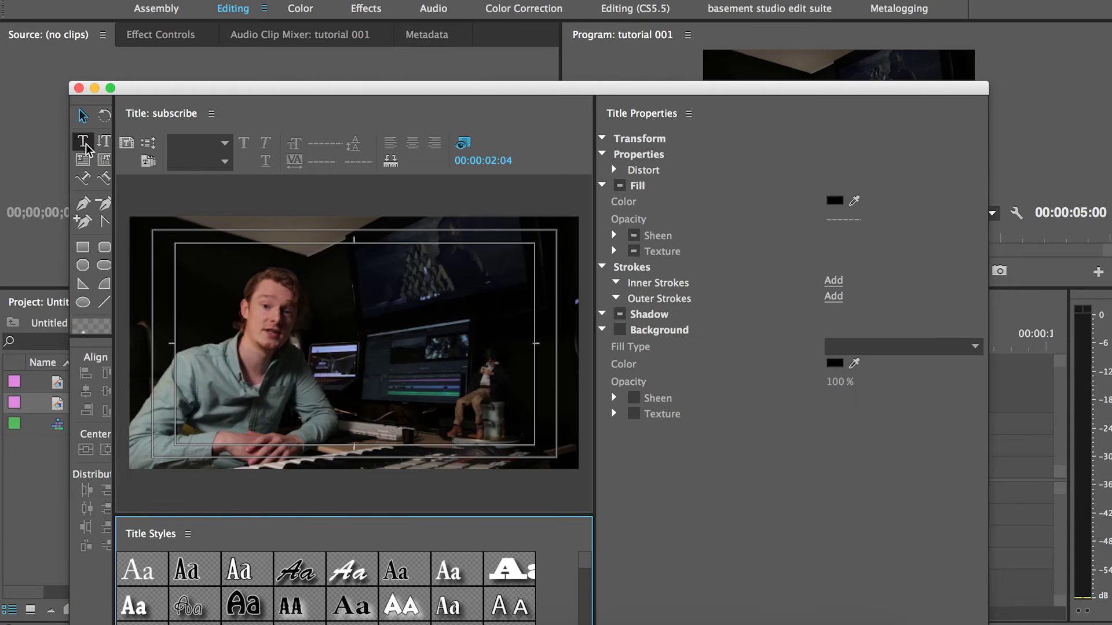
Add the word 'subscribe' in a white AauxBold text box and close the Titler.
{"action": "left_click", "coordinate": [82, 141]}
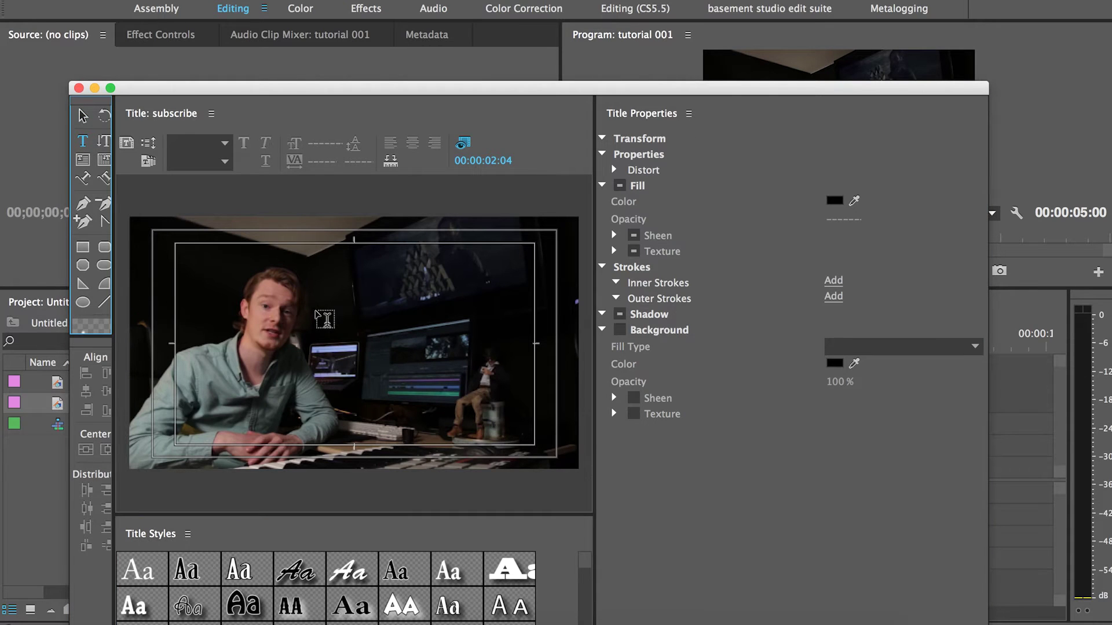
{"action": "left_click_drag", "start_coordinate": [315, 311], "coordinate": [527, 399]}
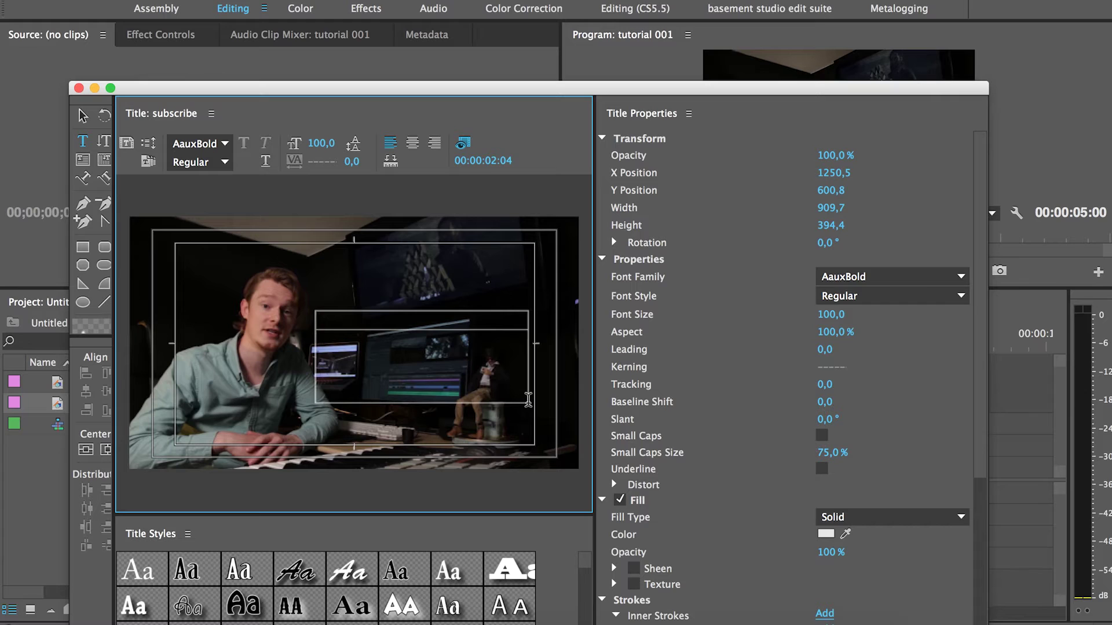
{"action": "type", "text": "subscrib"}
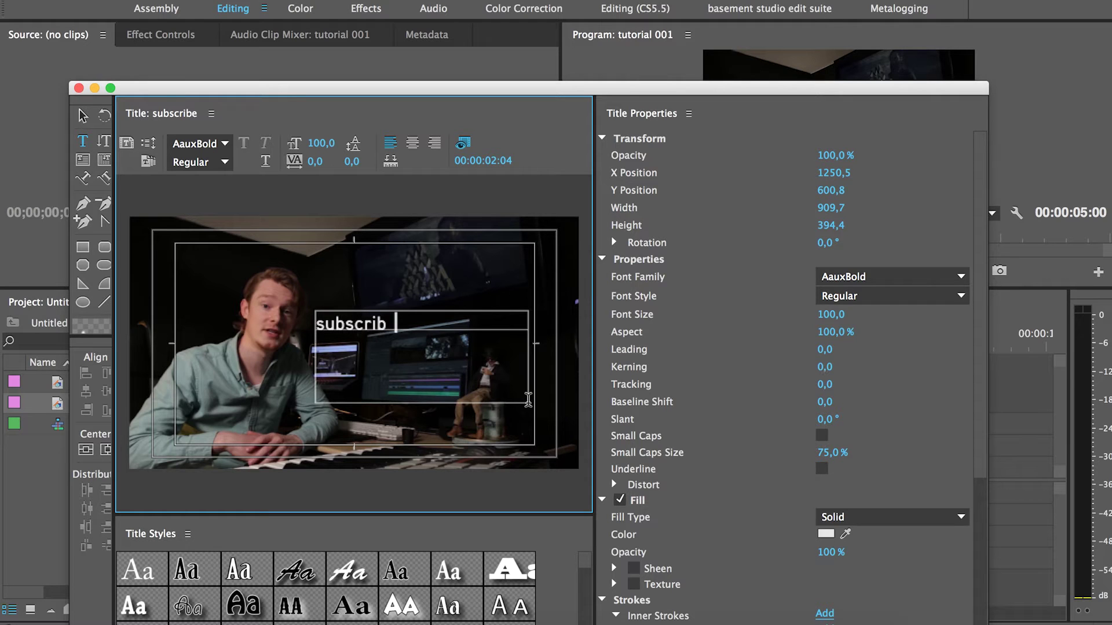
{"action": "type", "text": "e"}
{"action": "left_click", "coordinate": [78, 88]}
Place the subscribe title on V2 above the studio clip and open it for editing.
{"action": "mouse_move", "coordinate": [102, 407]}
{"action": "left_mouse_down"}
{"action": "mouse_move", "coordinate": [524, 437]}
{"action": "mouse_move", "coordinate": [526, 447]}
{"action": "left_mouse_up"}
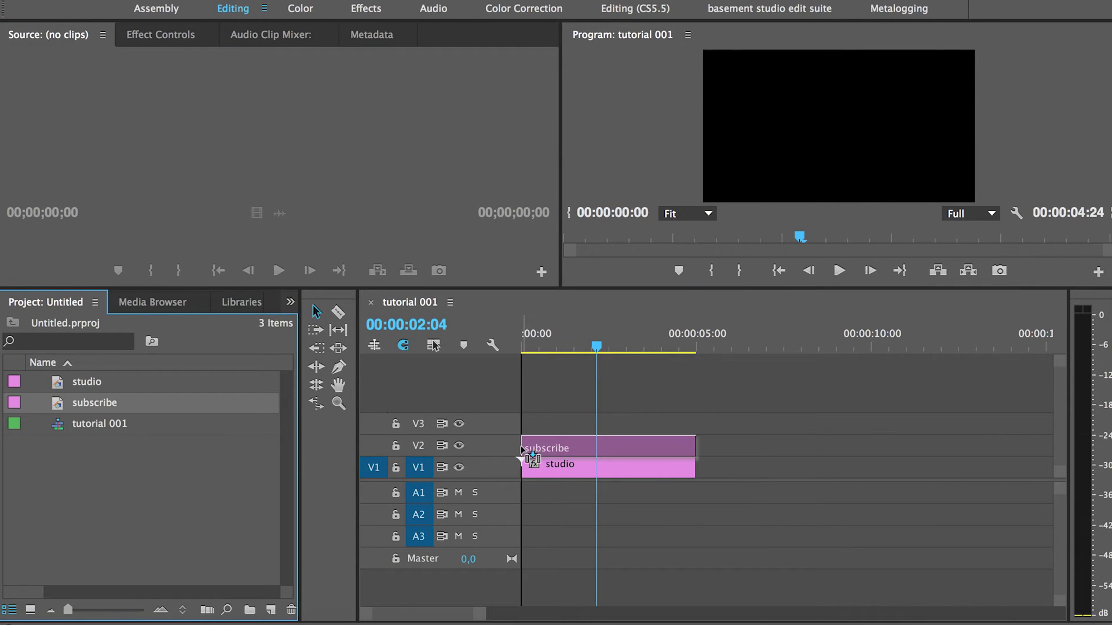
{"action": "left_click", "coordinate": [623, 445]}
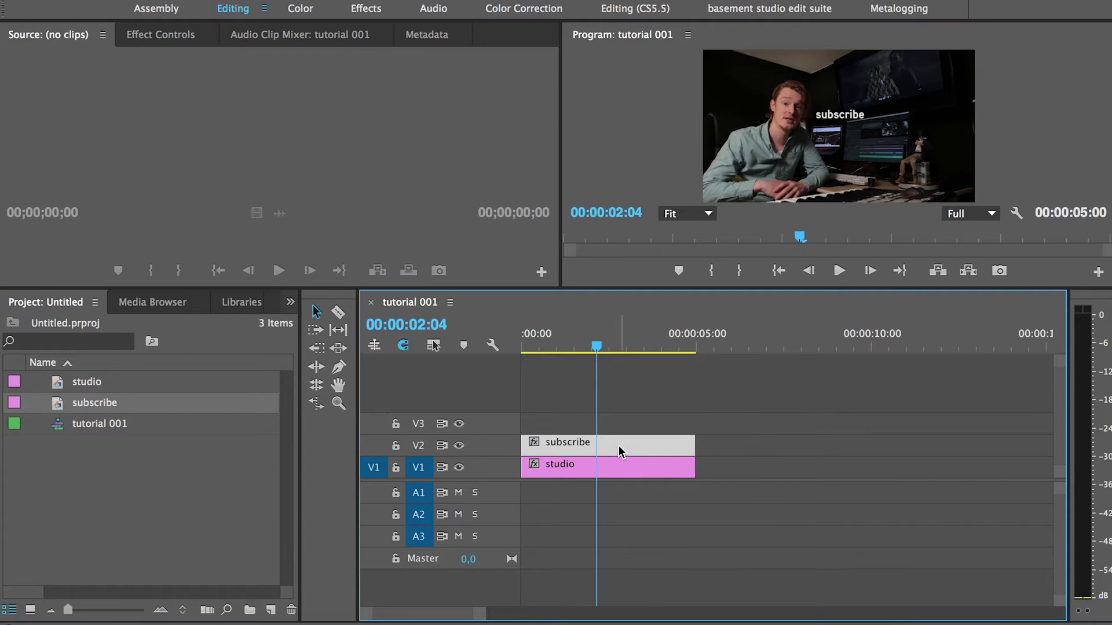
{"action": "double_click", "coordinate": [617, 446]}
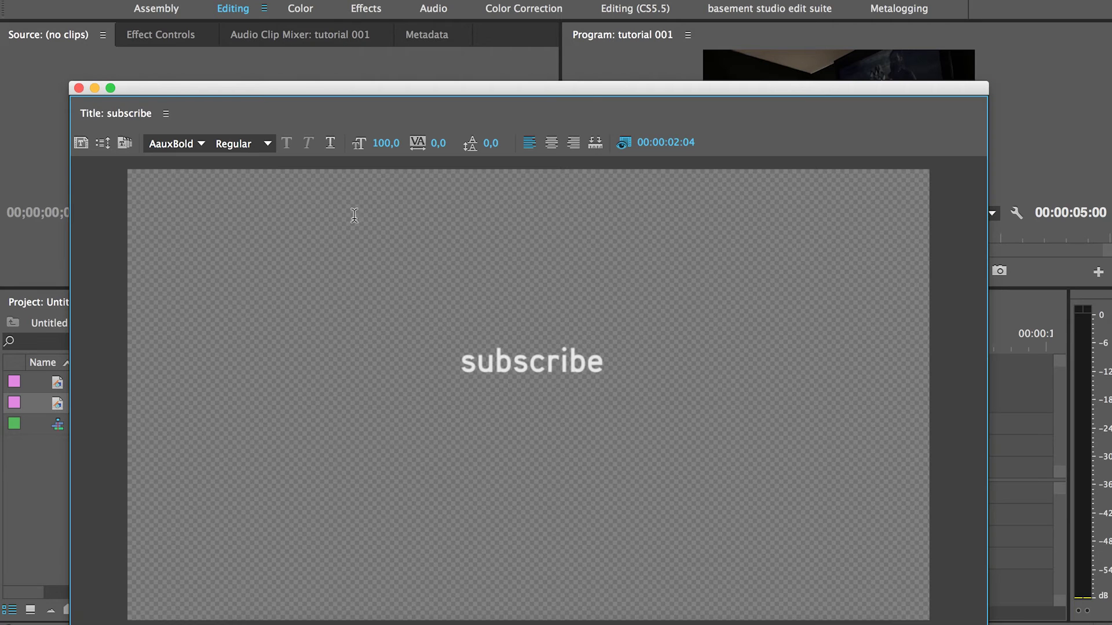
Shift the subscribe text off-centre toward the right of the frame.
{"action": "left_click", "coordinate": [83, 115]}
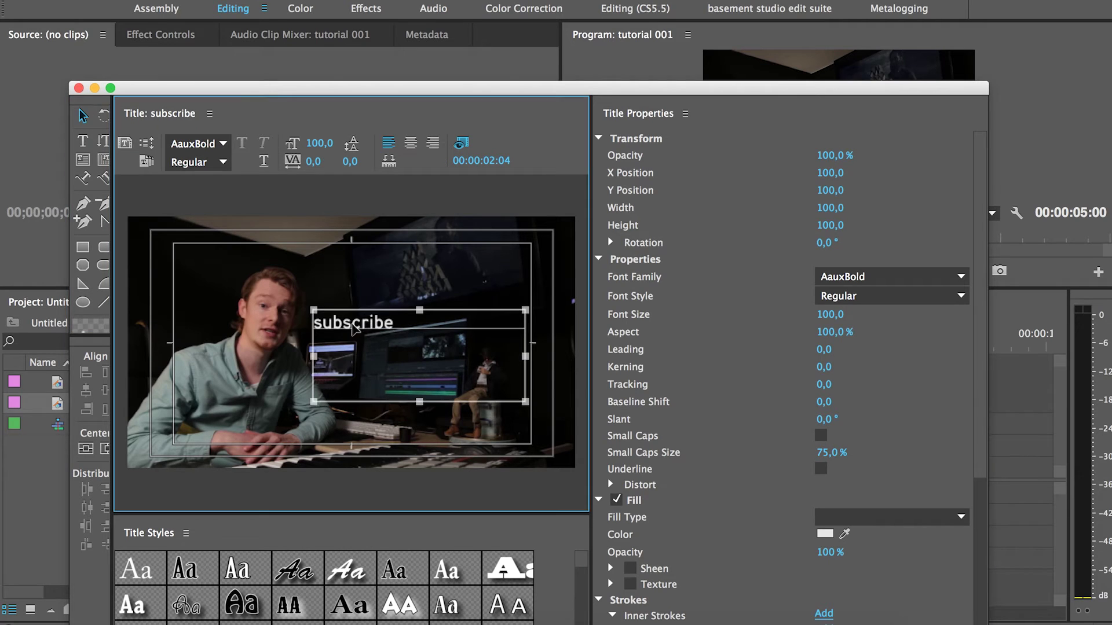
{"action": "left_click", "coordinate": [78, 87]}
{"action": "double_click", "coordinate": [588, 443]}
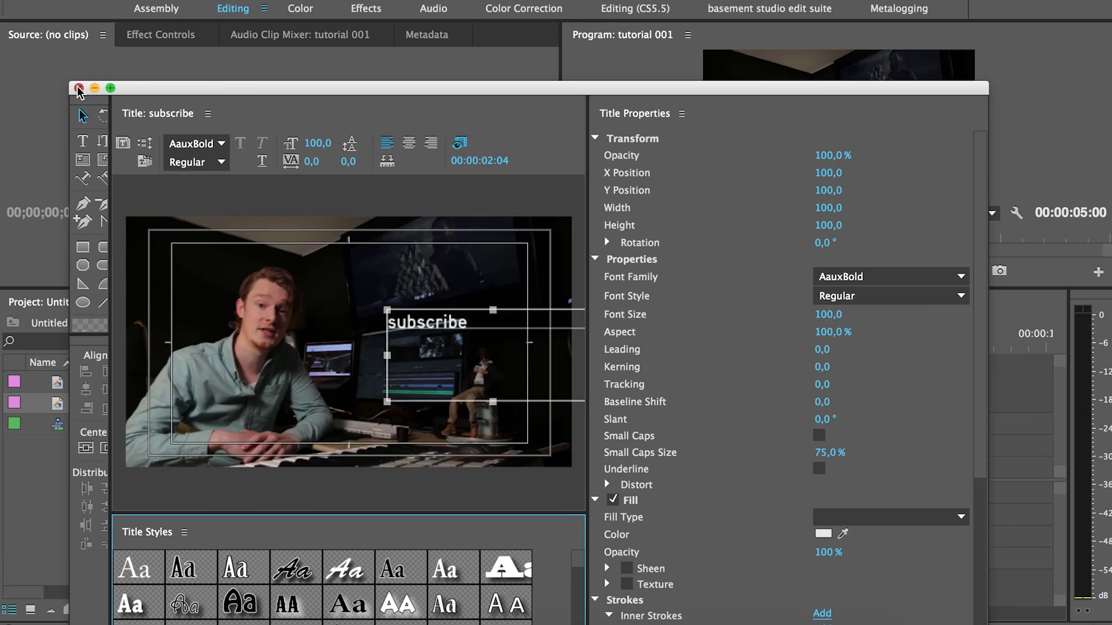
Change the subscribe clip's Motion Position X from 960 to 1102 in Effect Controls.
{"action": "left_click", "coordinate": [78, 88]}
{"action": "left_click", "coordinate": [163, 38]}
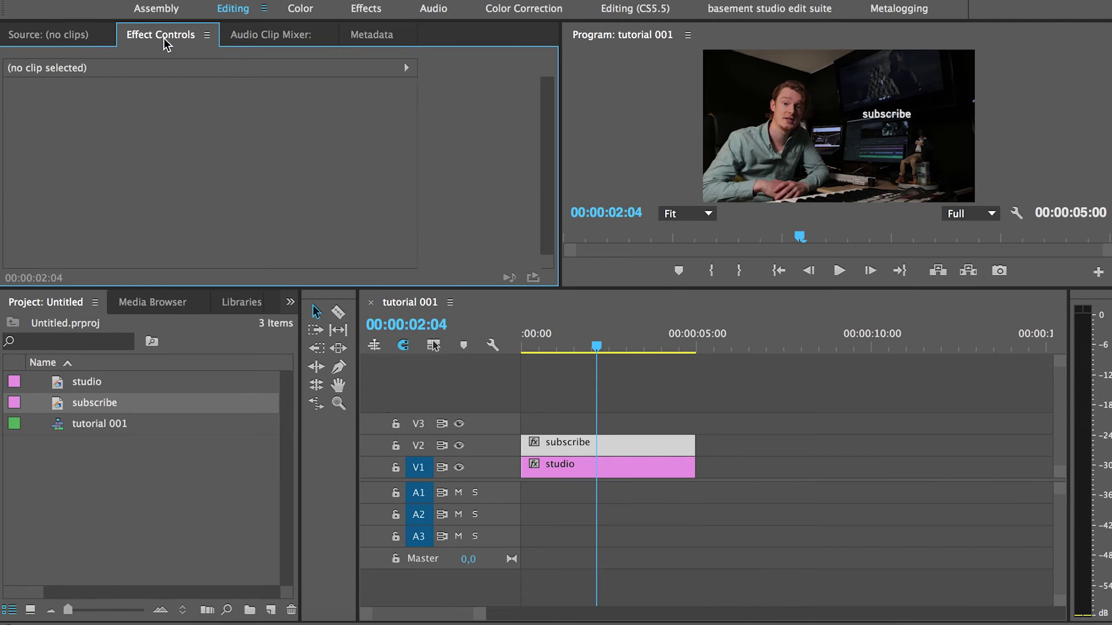
{"action": "left_click", "coordinate": [581, 440]}
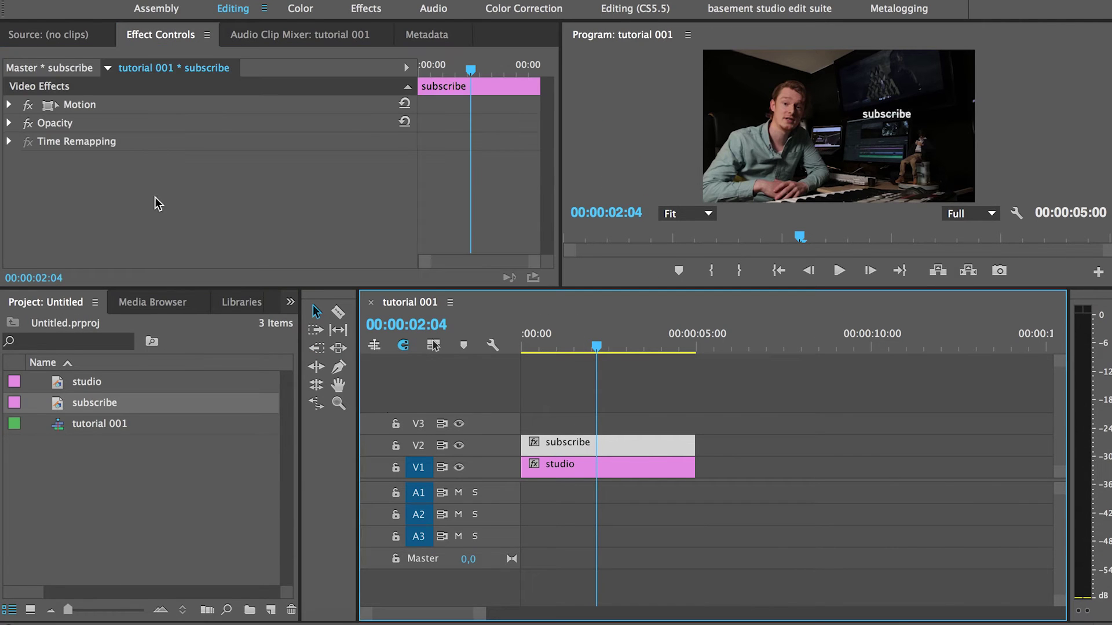
{"action": "left_click", "coordinate": [9, 104]}
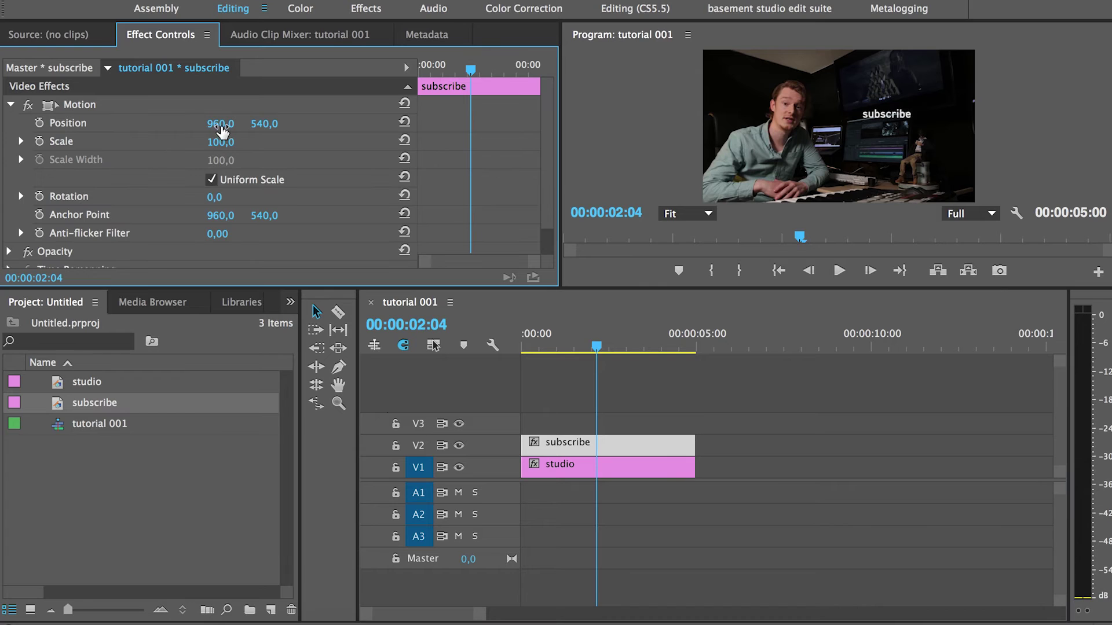
{"action": "mouse_move", "coordinate": [220, 125]}
{"action": "left_mouse_down"}
{"action": "mouse_move", "coordinate": [179, 124]}
{"action": "mouse_move", "coordinate": [224, 124]}
{"action": "left_mouse_up"}
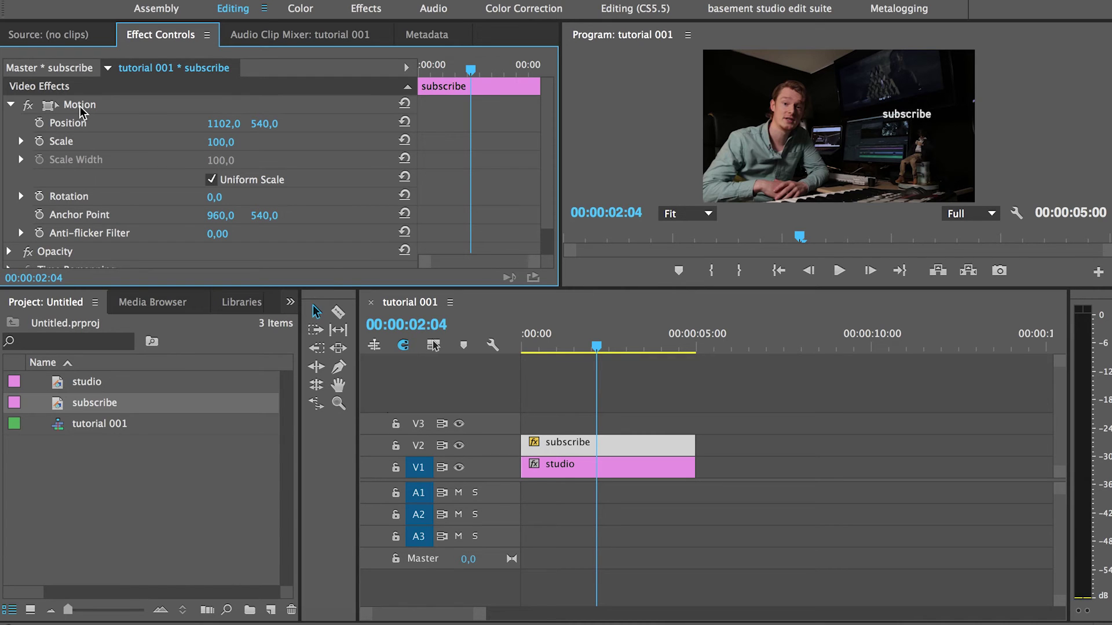
Drag the subscribe title in the Program Monitor to Position 1299.6, 231.4.
{"action": "left_click", "coordinate": [79, 107]}
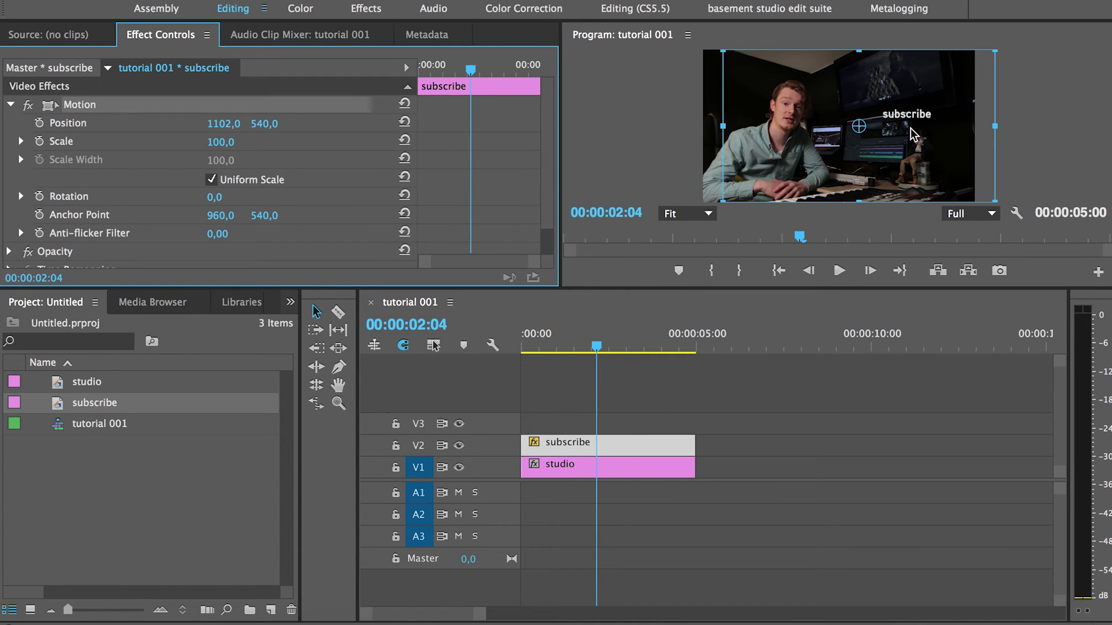
{"action": "left_click_drag", "start_coordinate": [912, 133], "coordinate": [938, 90]}
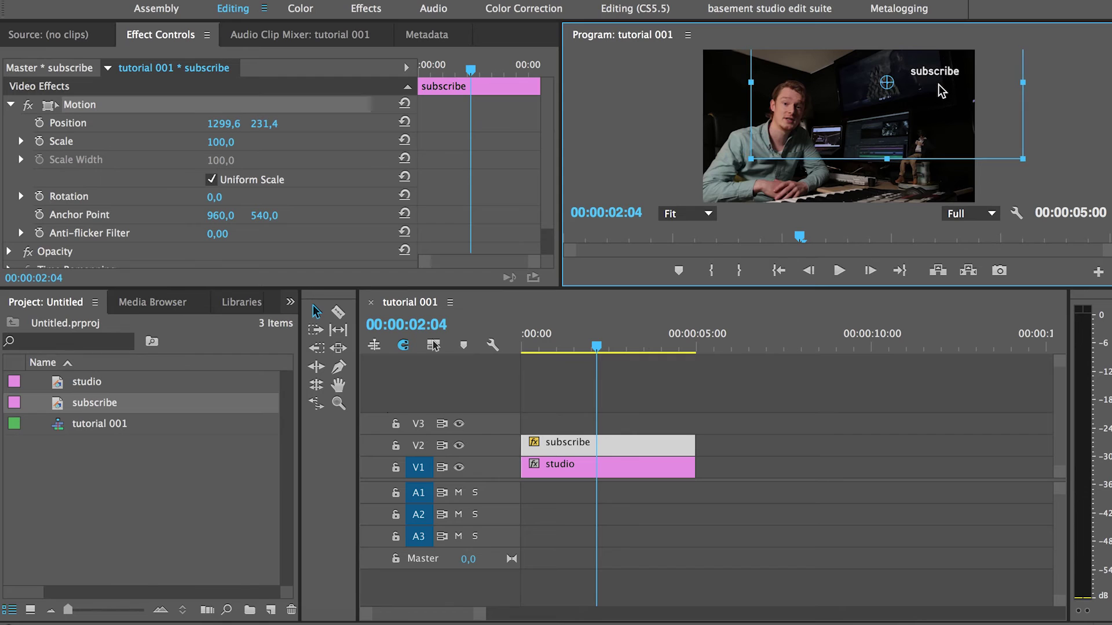